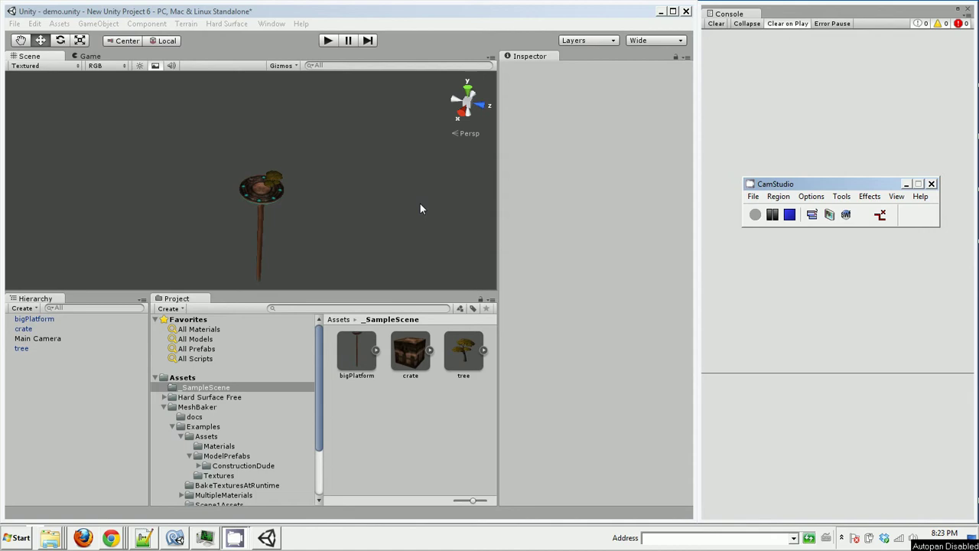
Add a Mesh And Material Baker, MeshBaker0, from GameObject > Create Other > Mesh Baker
{"action": "left_click", "coordinate": [98, 23]}
{"action": "mouse_move", "coordinate": [111, 56]}
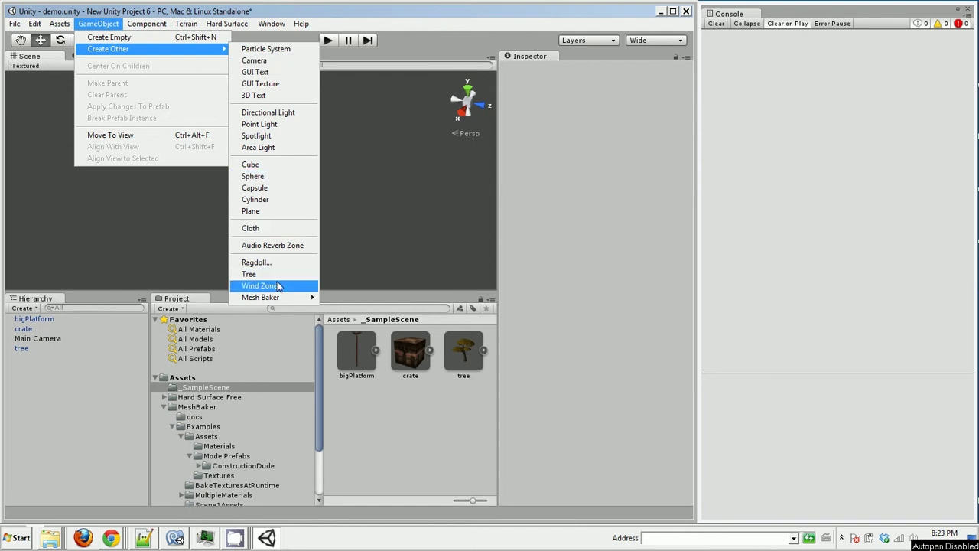
{"action": "mouse_move", "coordinate": [284, 297]}
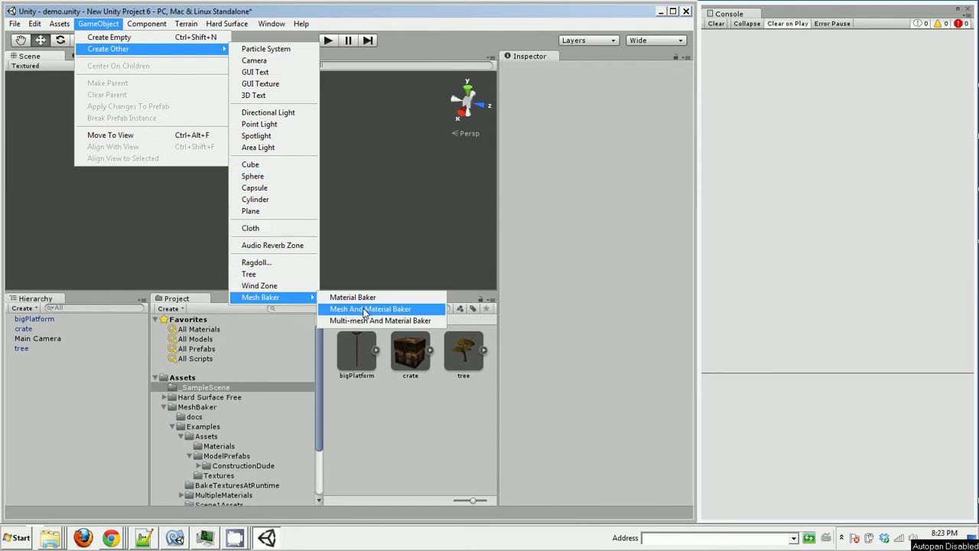
{"action": "left_click", "coordinate": [364, 309]}
{"action": "left_click", "coordinate": [47, 350]}
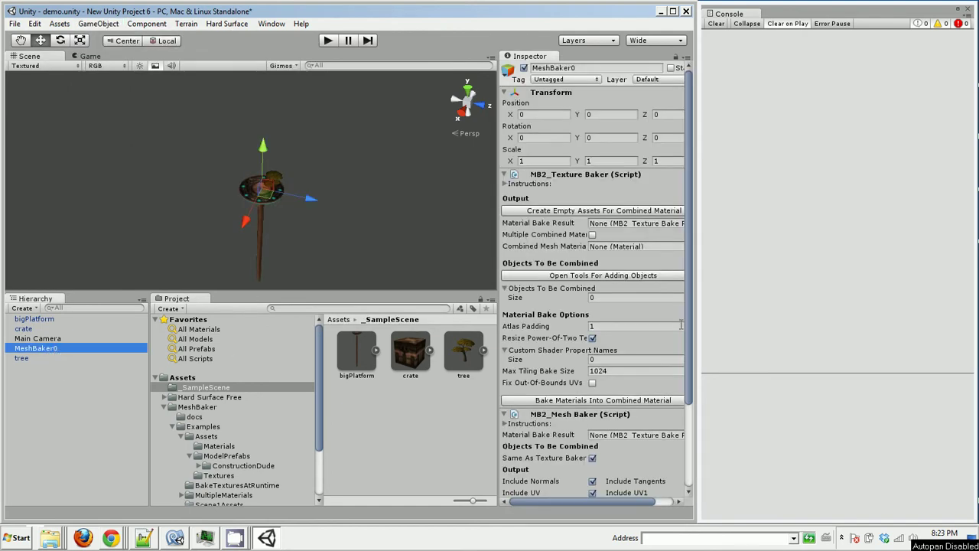
{"action": "left_click", "coordinate": [690, 457]}
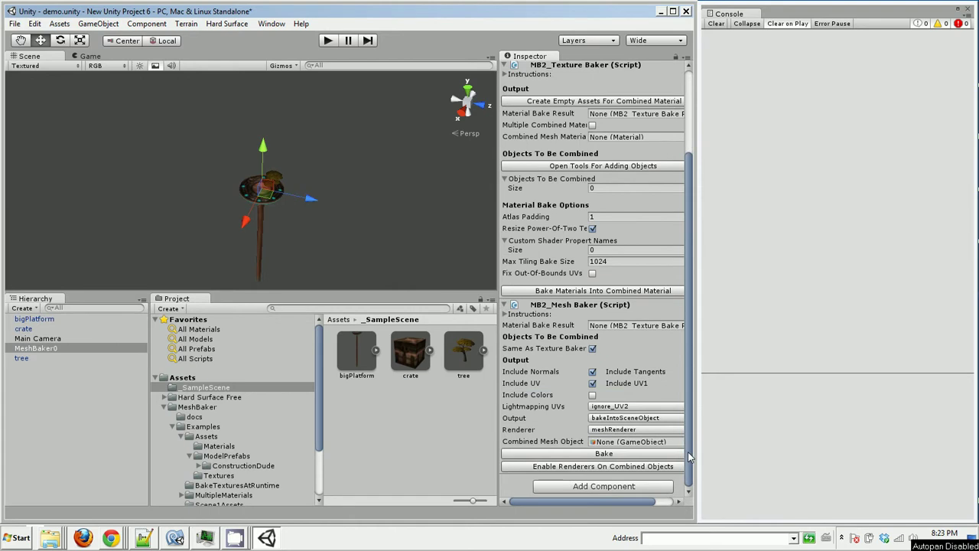
{"action": "left_click", "coordinate": [620, 419]}
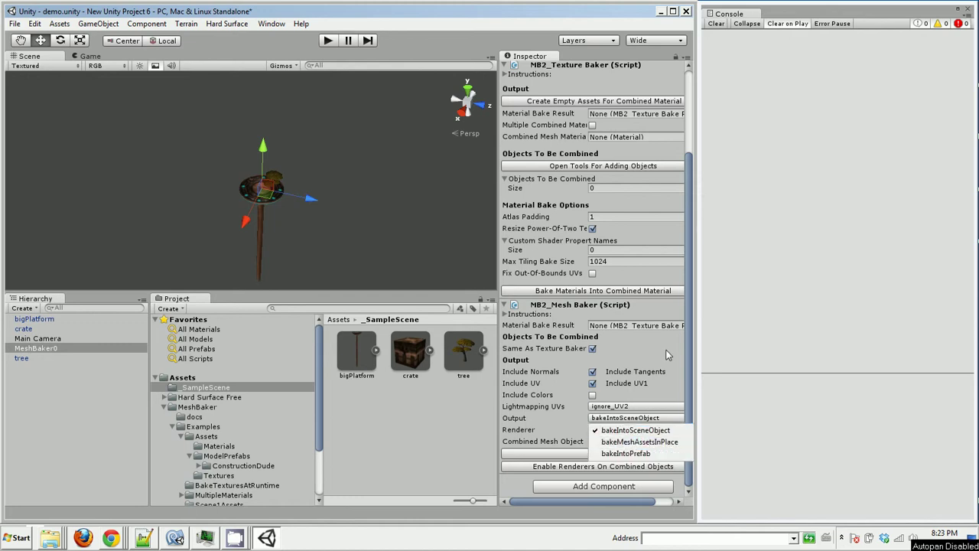
{"action": "left_click", "coordinate": [693, 354]}
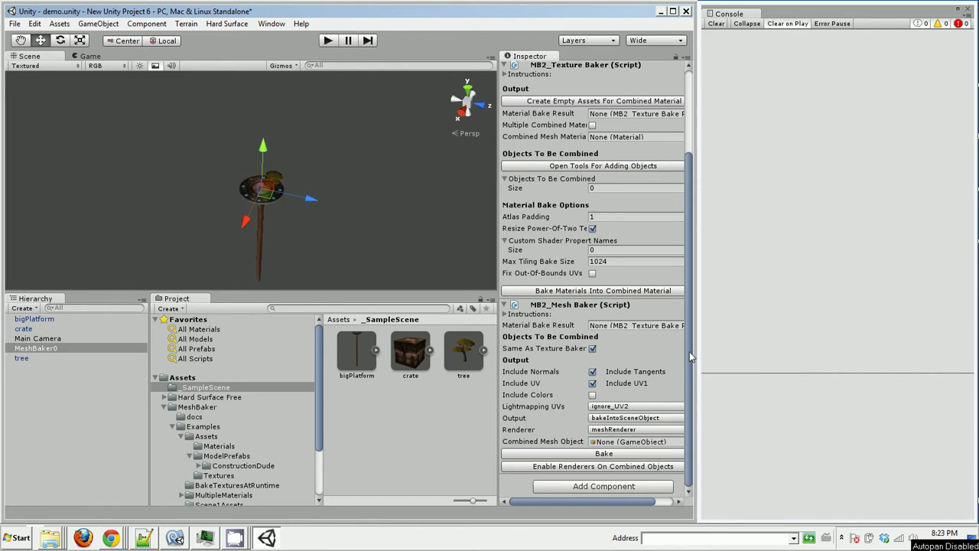
{"action": "left_click_drag", "start_coordinate": [692, 355], "coordinate": [694, 257]}
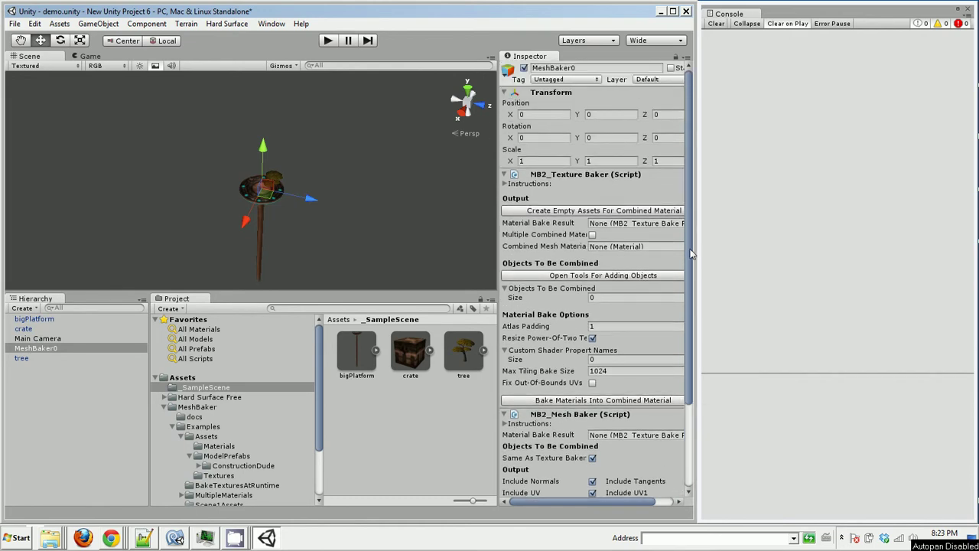
Create empty combined-material assets named ccc in the _SampleScene folder
{"action": "left_click", "coordinate": [581, 212]}
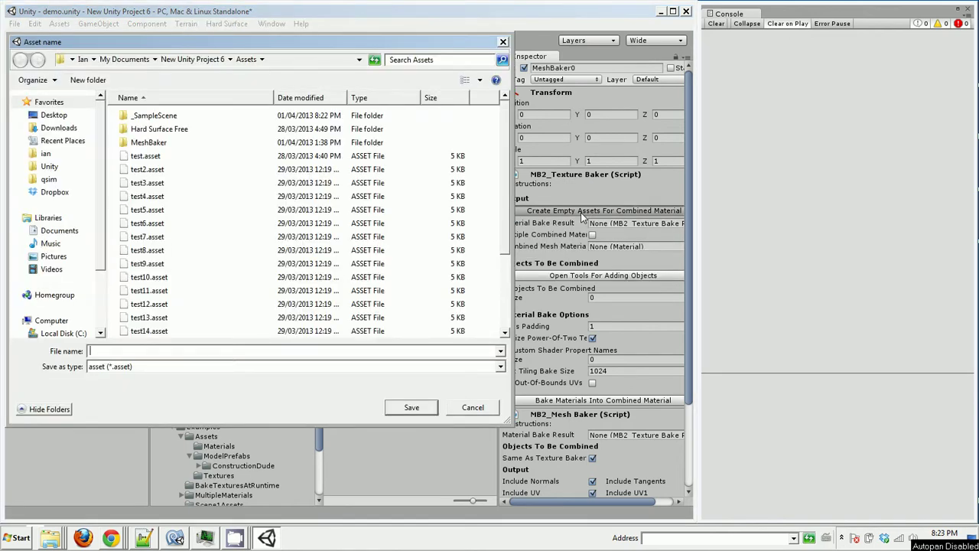
{"action": "double_click", "coordinate": [167, 115]}
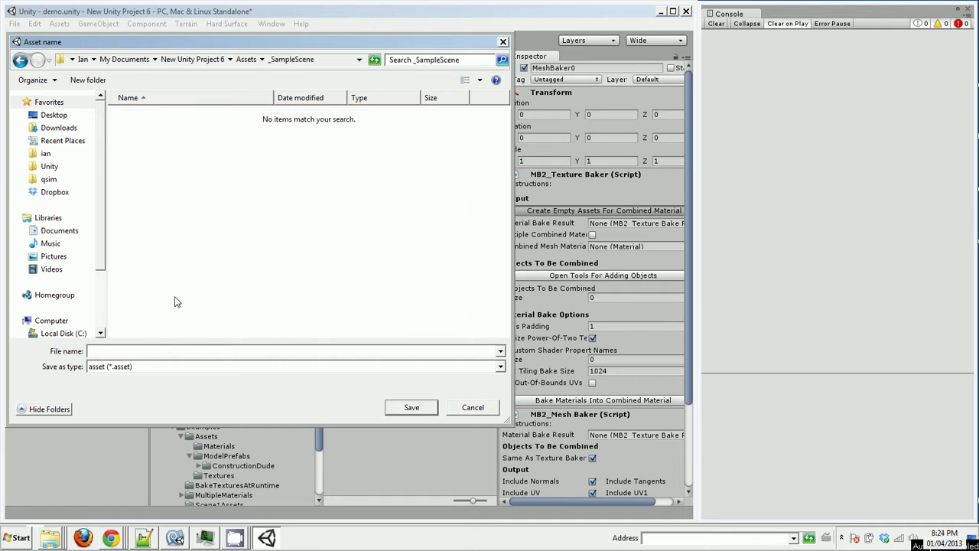
{"action": "left_click", "coordinate": [227, 351]}
{"action": "type", "text": "ccc"}
{"action": "left_click", "coordinate": [411, 406]}
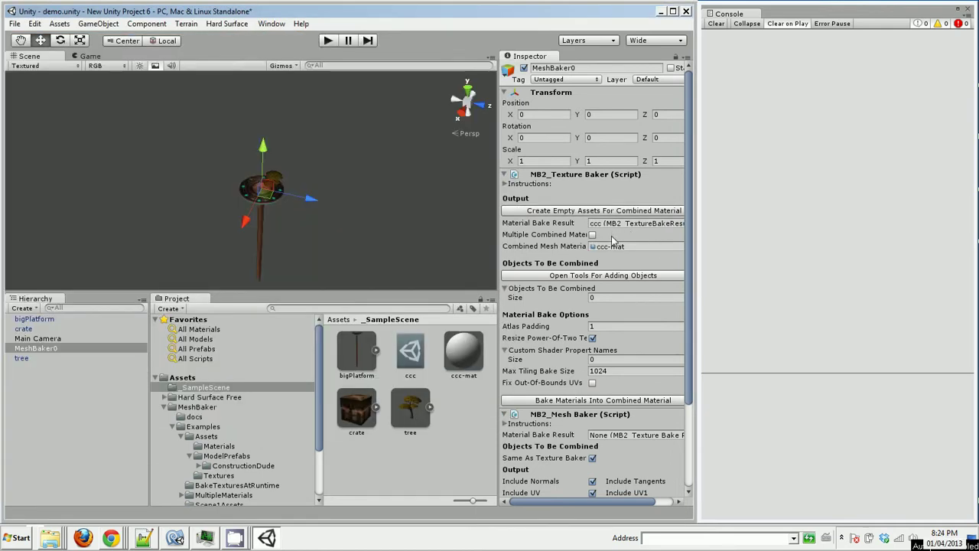
Change the ccc-mat material's shader to Self-Illumin/Bumped Diffuse
{"action": "left_click", "coordinate": [612, 247]}
{"action": "left_click", "coordinate": [468, 352]}
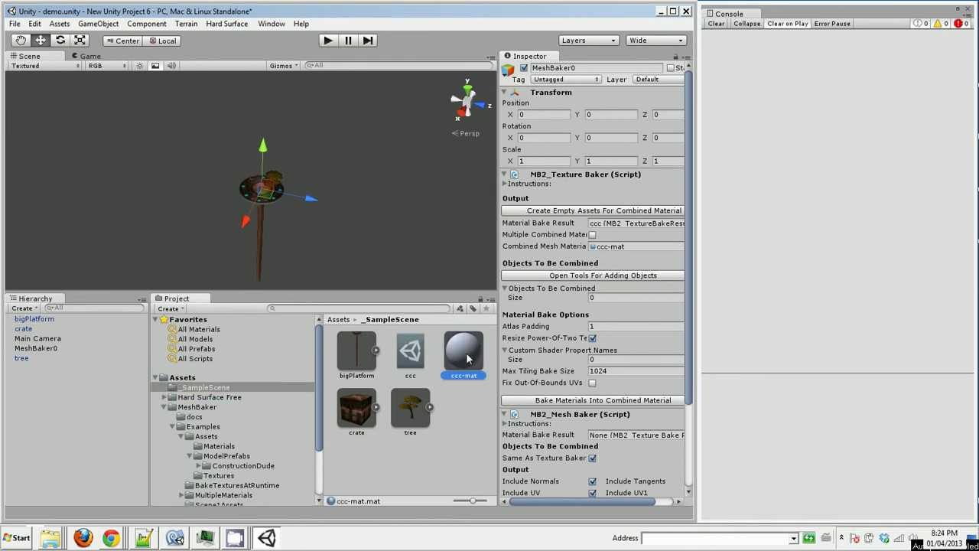
{"action": "left_click", "coordinate": [654, 81]}
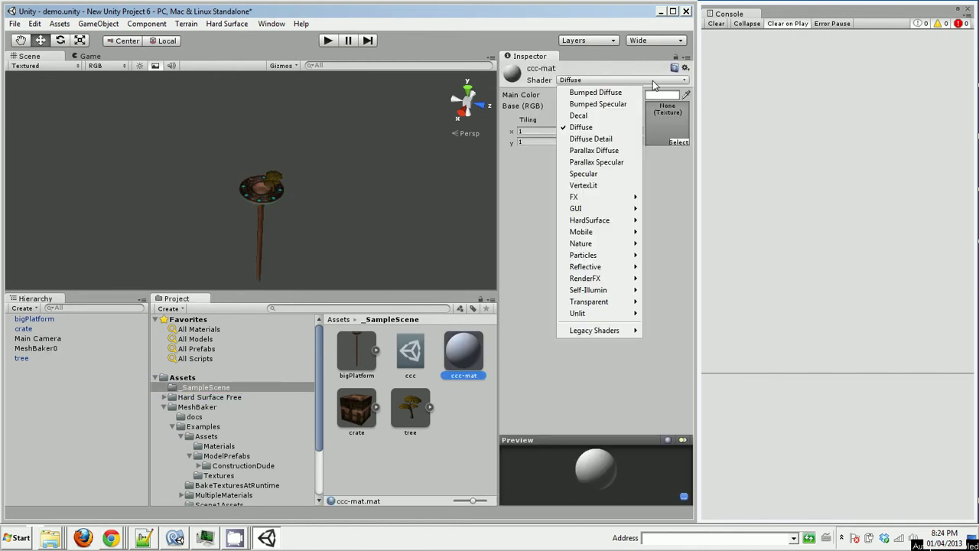
{"action": "mouse_move", "coordinate": [611, 297]}
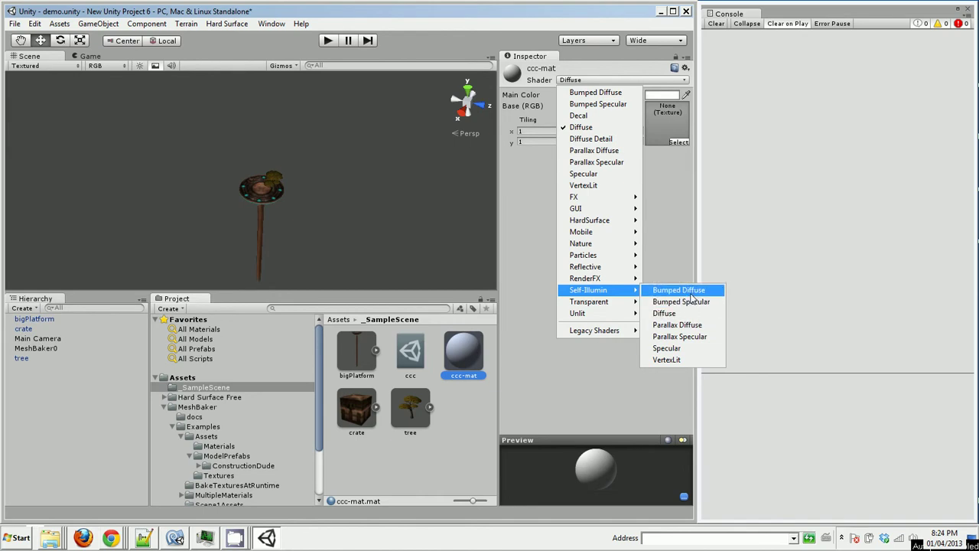
{"action": "left_click", "coordinate": [690, 292]}
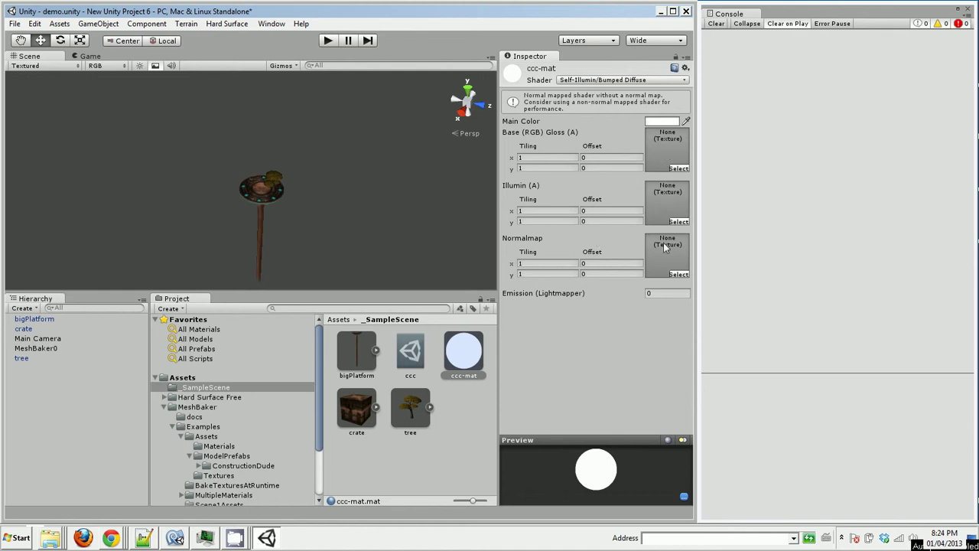
Set MeshBaker0's Objects To Be Combined size to 3
{"action": "left_click", "coordinate": [36, 348]}
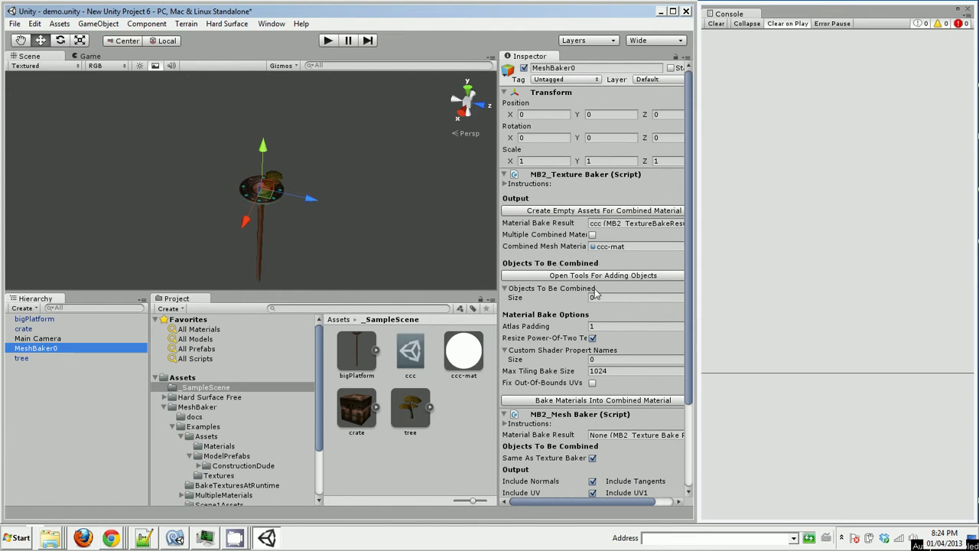
{"action": "left_click", "coordinate": [596, 296]}
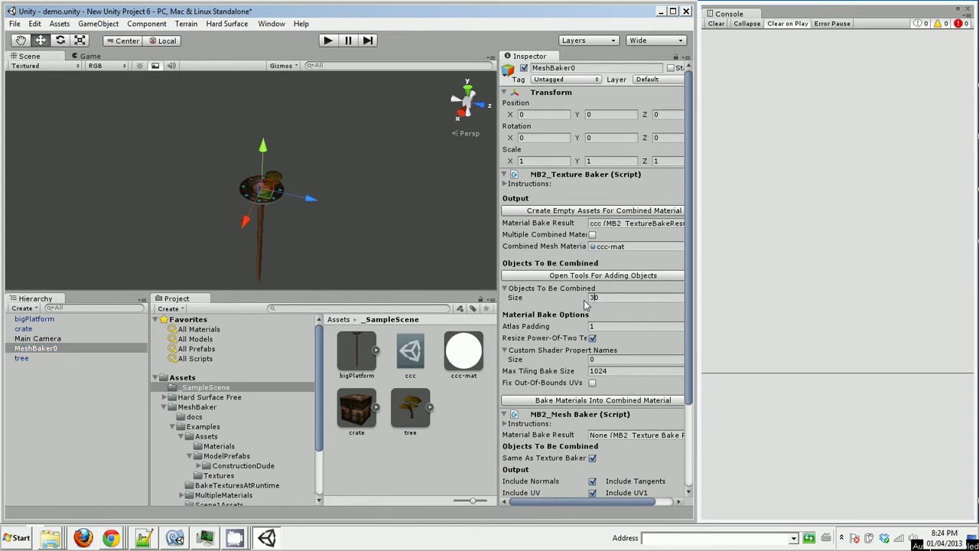
{"action": "key", "text": "Return"}
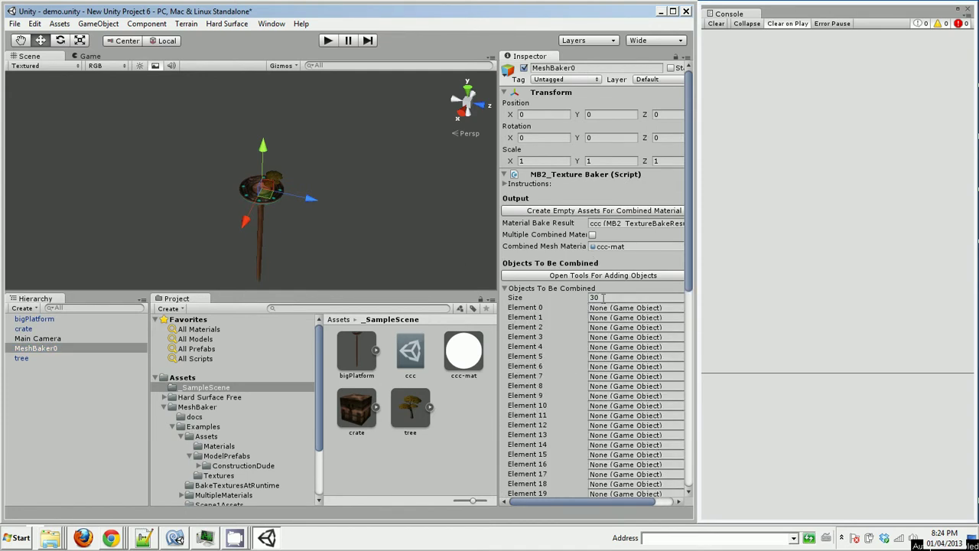
{"action": "key", "text": "BackSpace"}
{"action": "key", "text": "Return"}
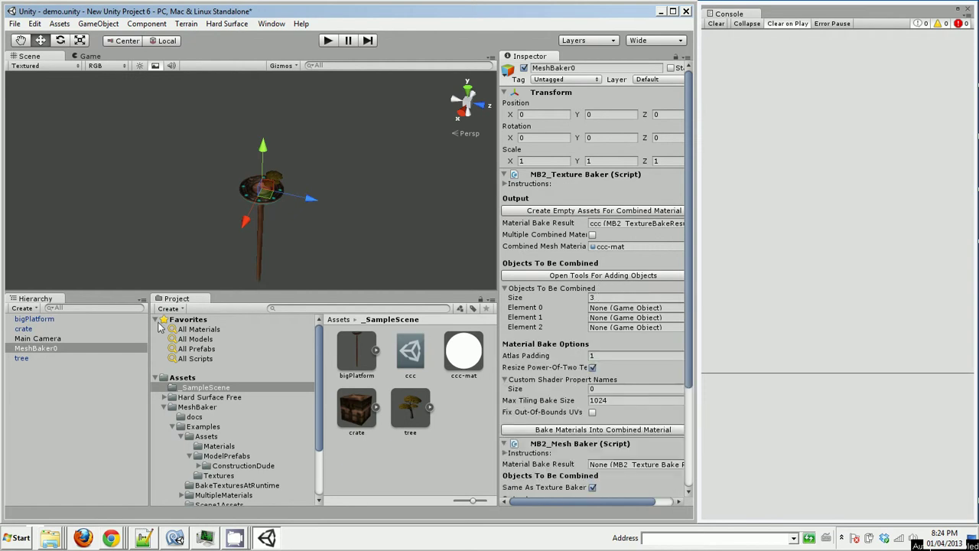
Fill Elements 0–2 with bigPlatform, crate and tree from the Hierarchy
{"action": "left_click_drag", "start_coordinate": [40, 324], "coordinate": [612, 309]}
{"action": "left_click_drag", "start_coordinate": [33, 329], "coordinate": [616, 319]}
{"action": "left_click_drag", "start_coordinate": [22, 358], "coordinate": [608, 334]}
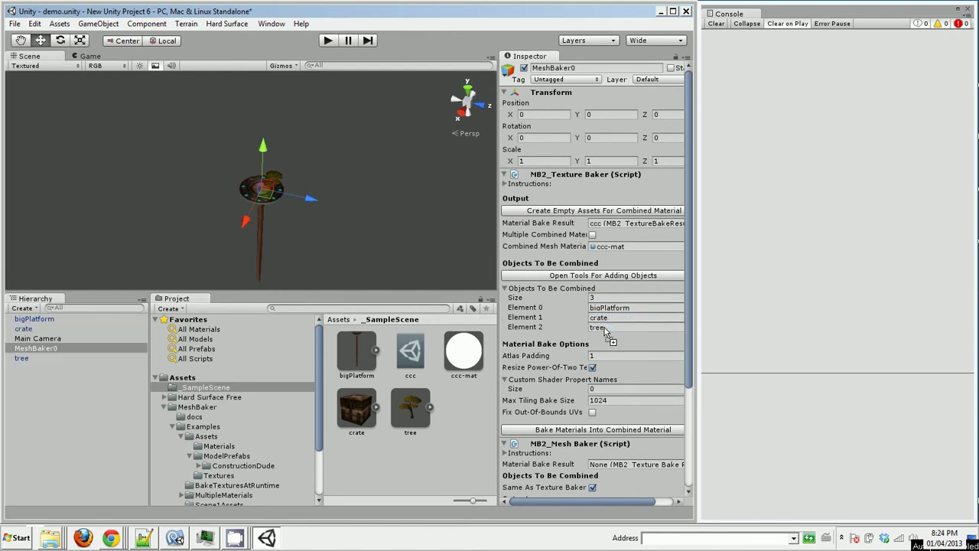
Bake materials into ccc-mat, producing _MainTex, _BumpMap and _Illum atlases
{"action": "left_click", "coordinate": [612, 430]}
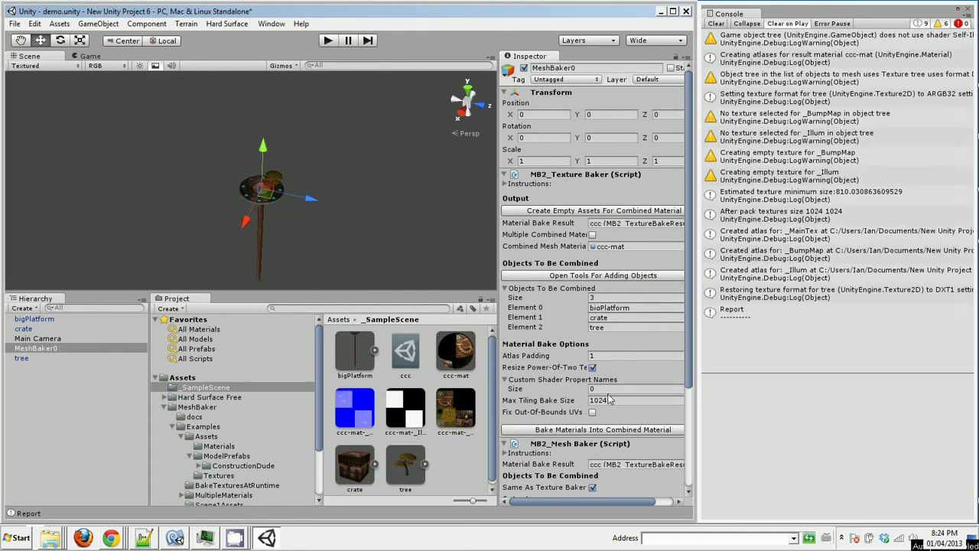
{"action": "left_click_drag", "start_coordinate": [691, 338], "coordinate": [704, 449]}
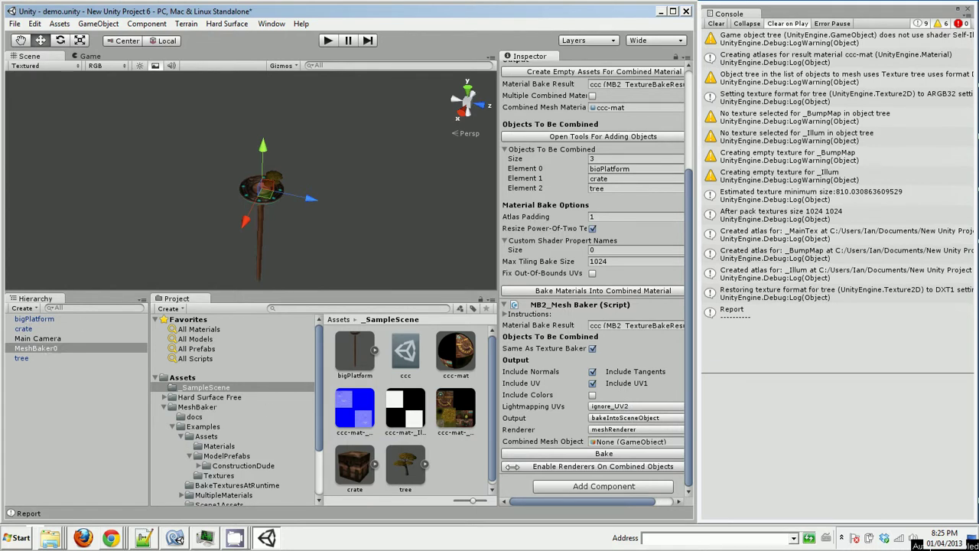
Bake CombinedMesh-MeshBaker0, shift it aside along Z, then inspect ccc-mat's baked atlases
{"action": "left_click", "coordinate": [633, 454]}
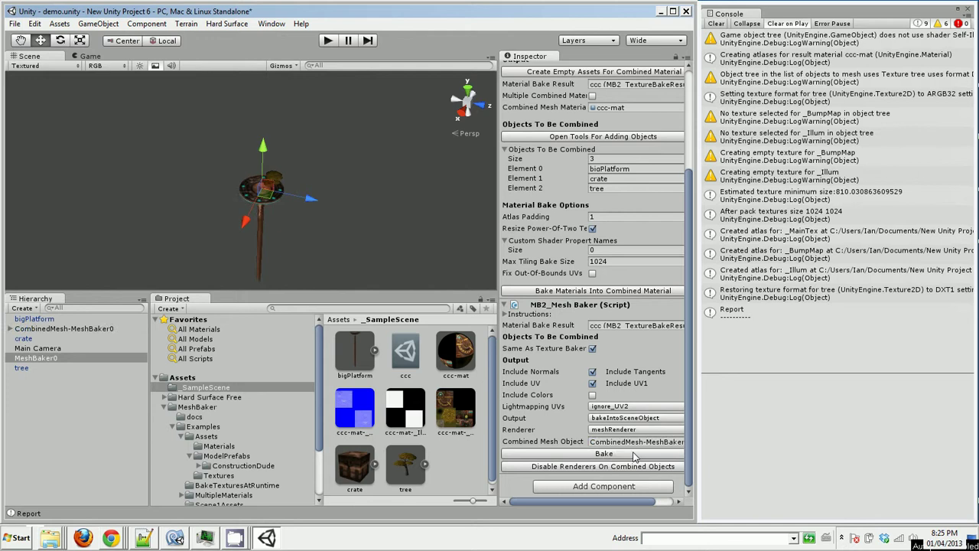
{"action": "left_click", "coordinate": [50, 330]}
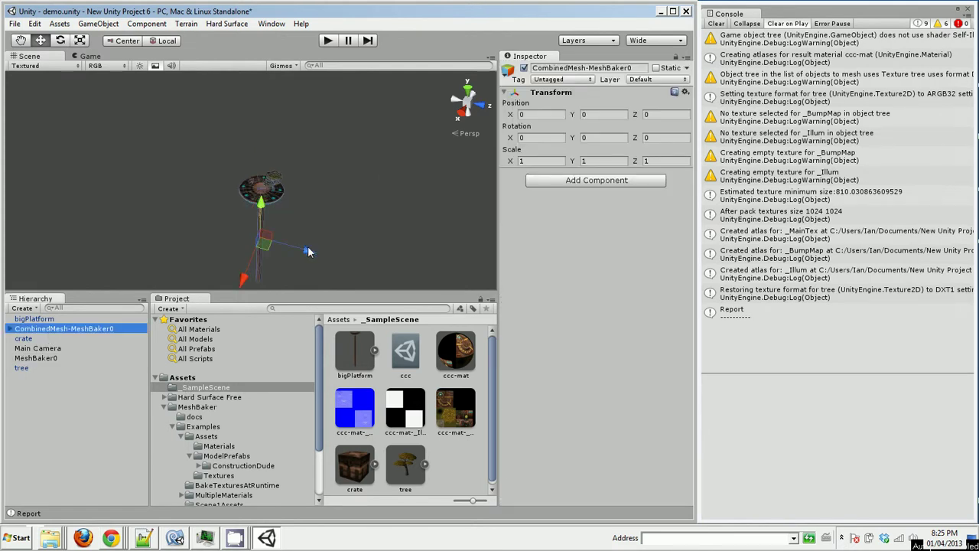
{"action": "left_click_drag", "start_coordinate": [307, 248], "coordinate": [260, 236]}
{"action": "left_click", "coordinate": [351, 236]}
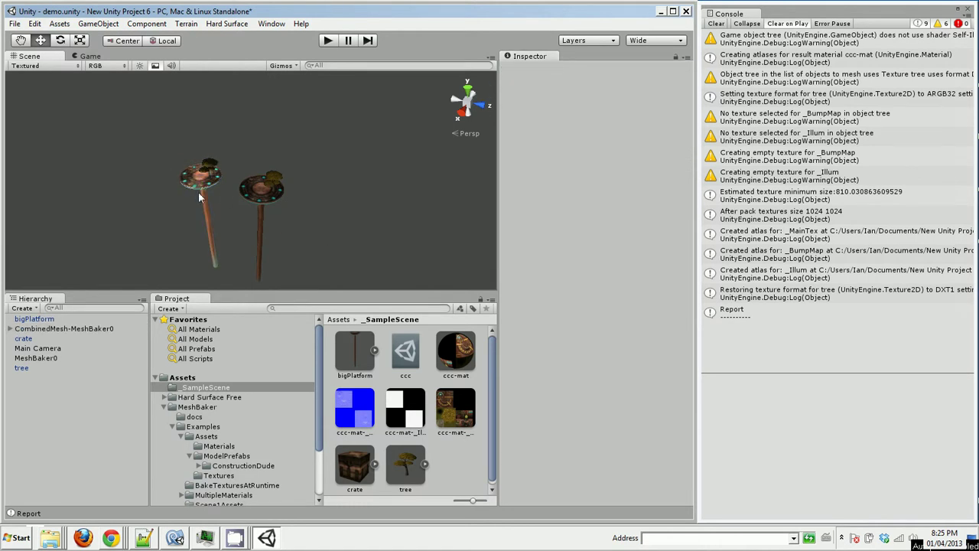
{"action": "left_click", "coordinate": [459, 361]}
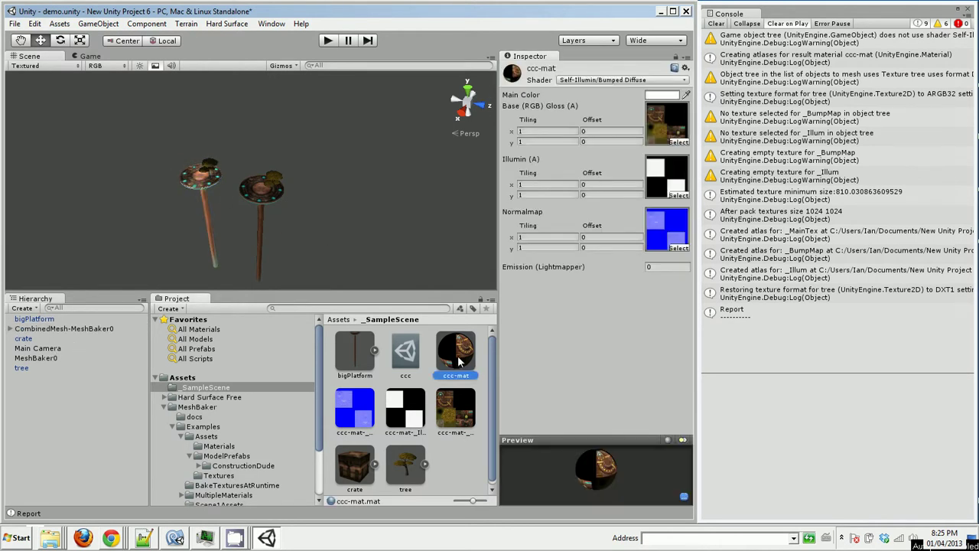
Set ccc-mat's Main Color to a darker grey of 154, 154, 154
{"action": "left_click", "coordinate": [663, 95]}
{"action": "left_click", "coordinate": [733, 252]}
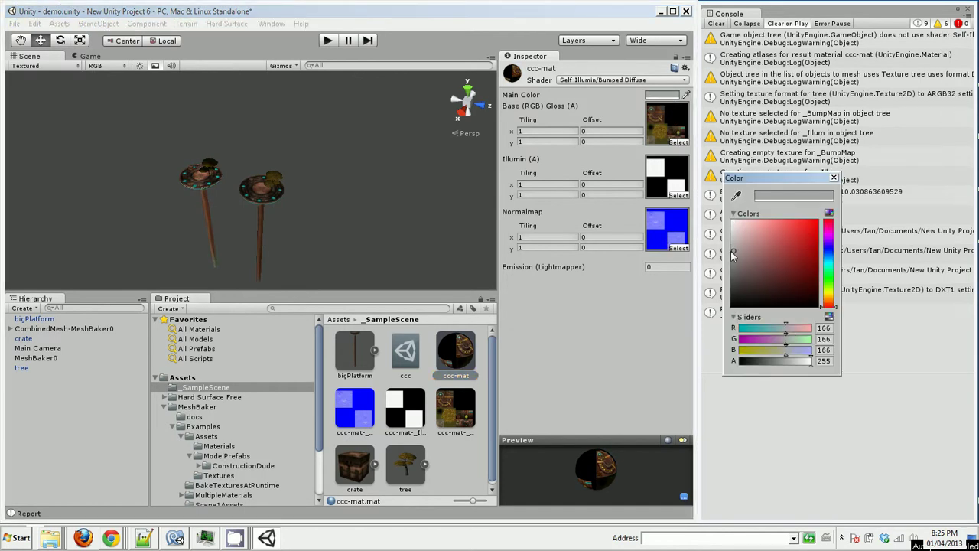
{"action": "left_click_drag", "start_coordinate": [731, 252], "coordinate": [732, 259]}
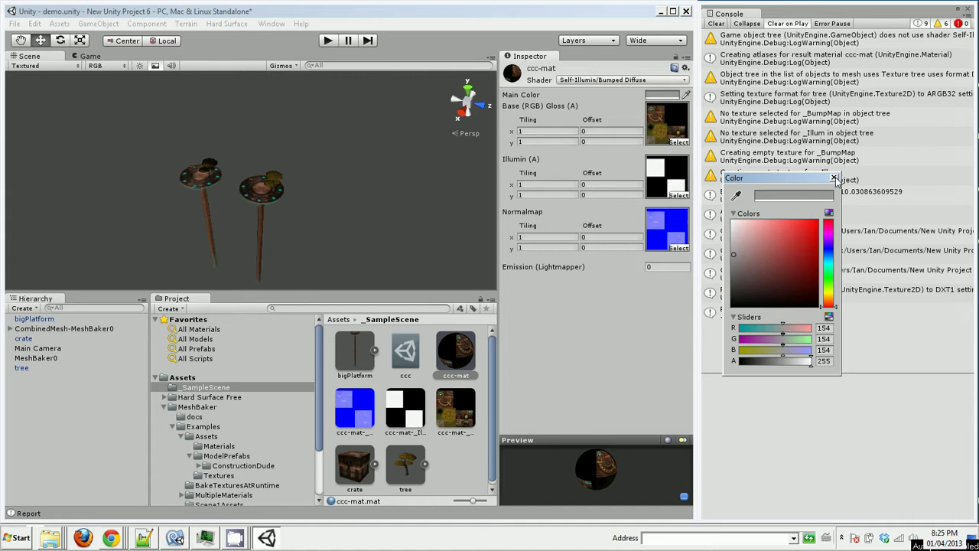
{"action": "left_click", "coordinate": [834, 178]}
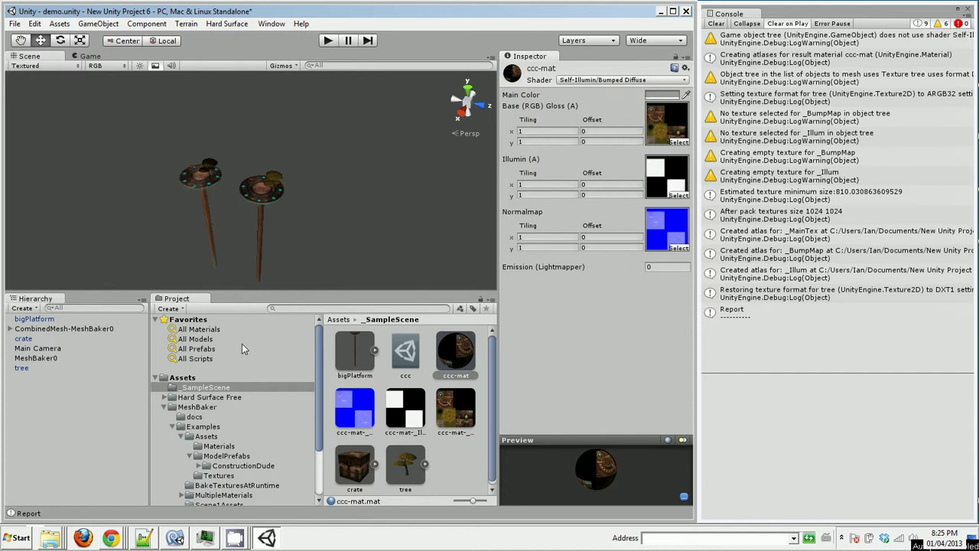
Create a New Prefab in _SampleScene and drag CombinedMesh-MeshBaker0 onto it
{"action": "left_click", "coordinate": [51, 358]}
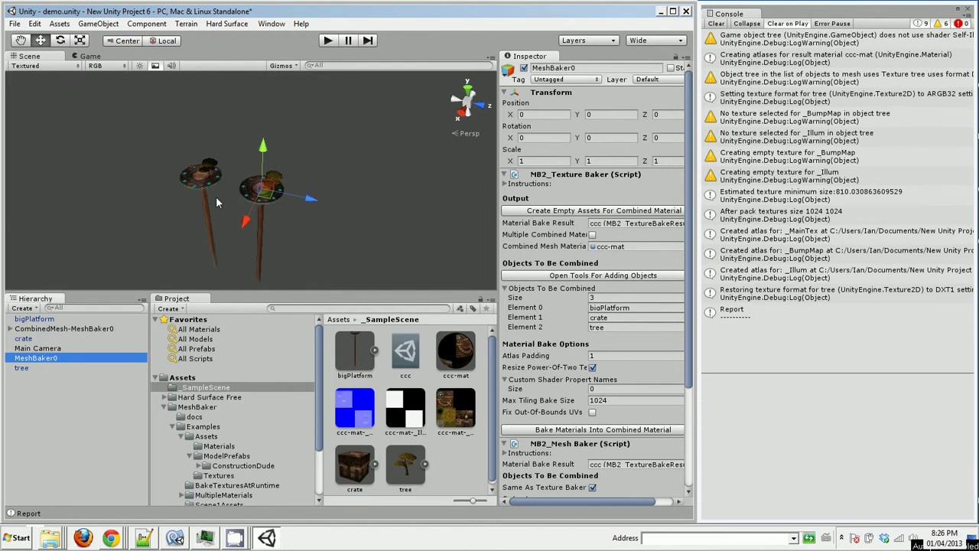
{"action": "right_click", "coordinate": [444, 458]}
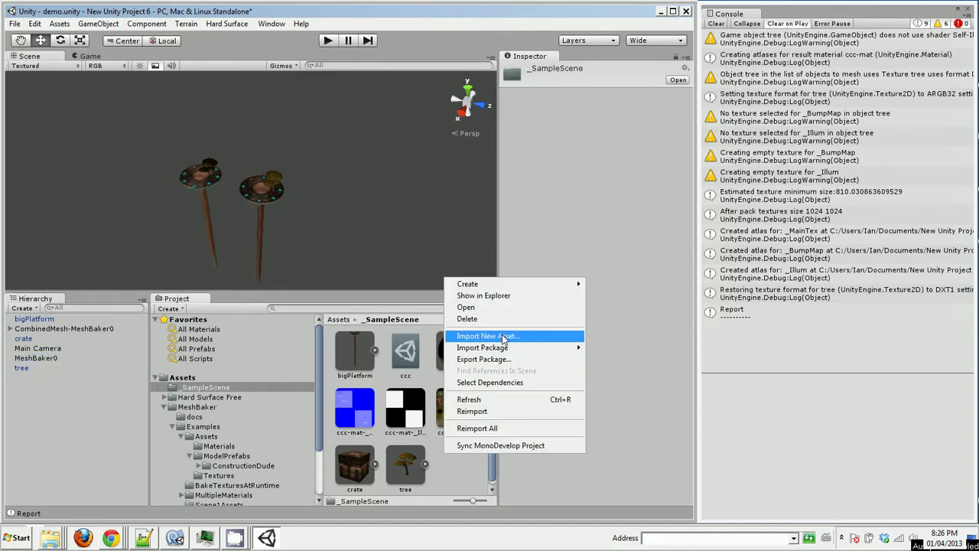
{"action": "mouse_move", "coordinate": [463, 283]}
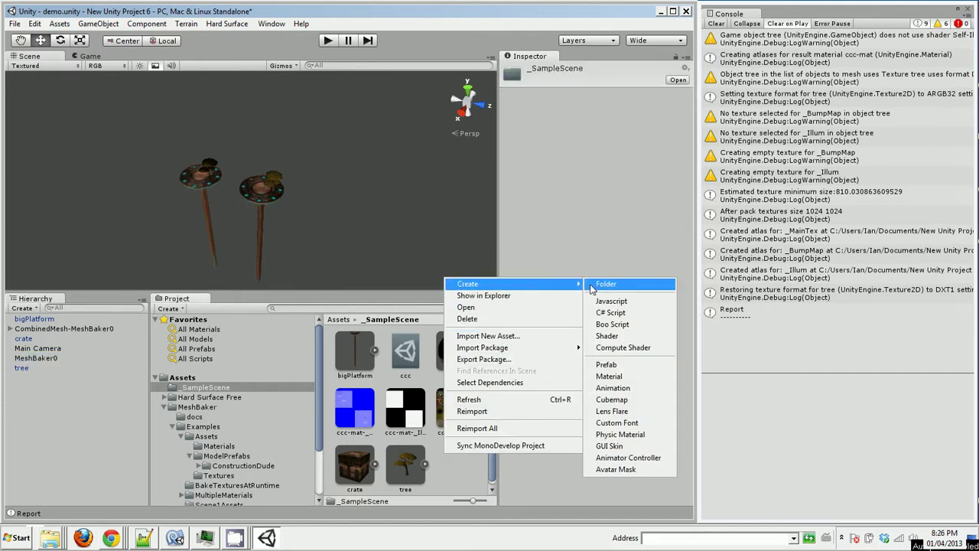
{"action": "left_click", "coordinate": [635, 364]}
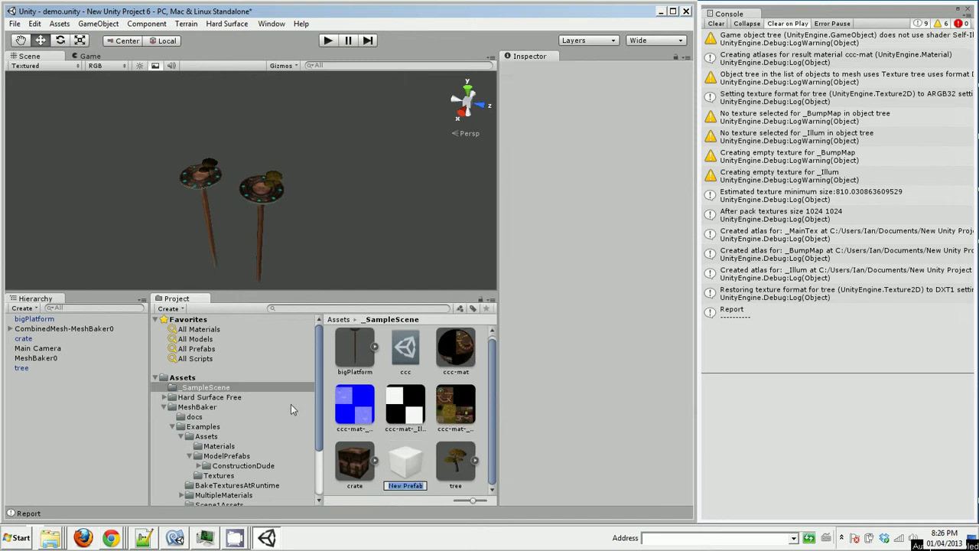
{"action": "left_click_drag", "start_coordinate": [49, 329], "coordinate": [407, 466]}
Delete the New Prefab object from the scene Hierarchy
{"action": "right_click", "coordinate": [37, 329]}
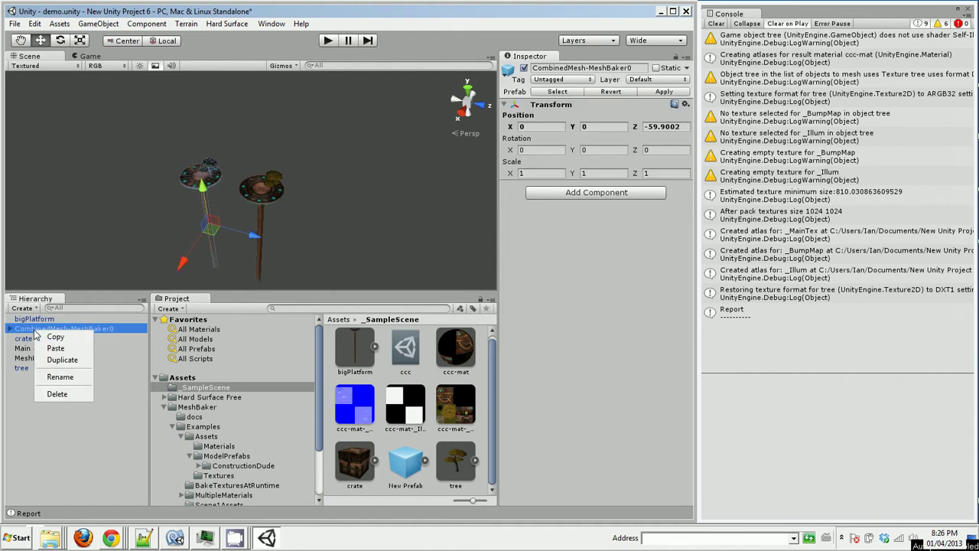
{"action": "left_click", "coordinate": [59, 392]}
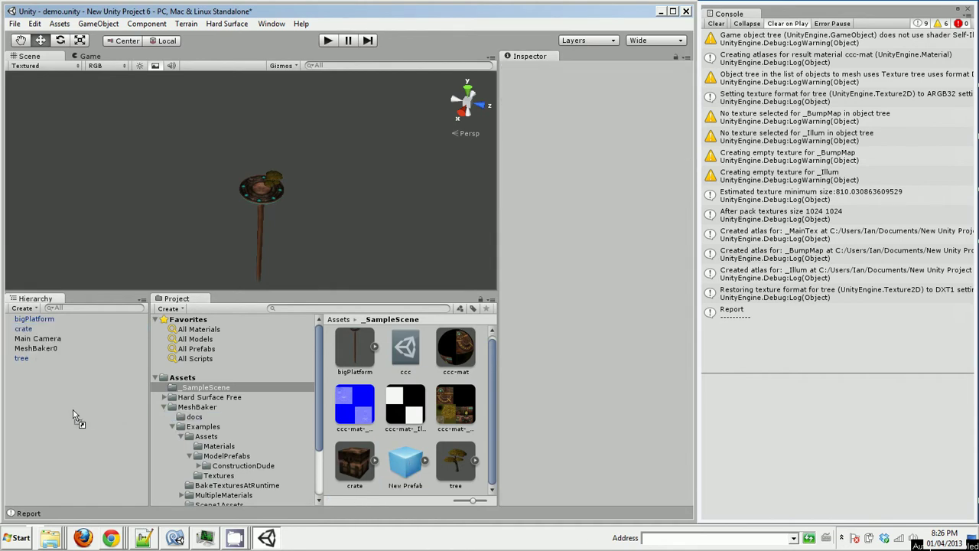
{"action": "key", "text": "ctrl+z"}
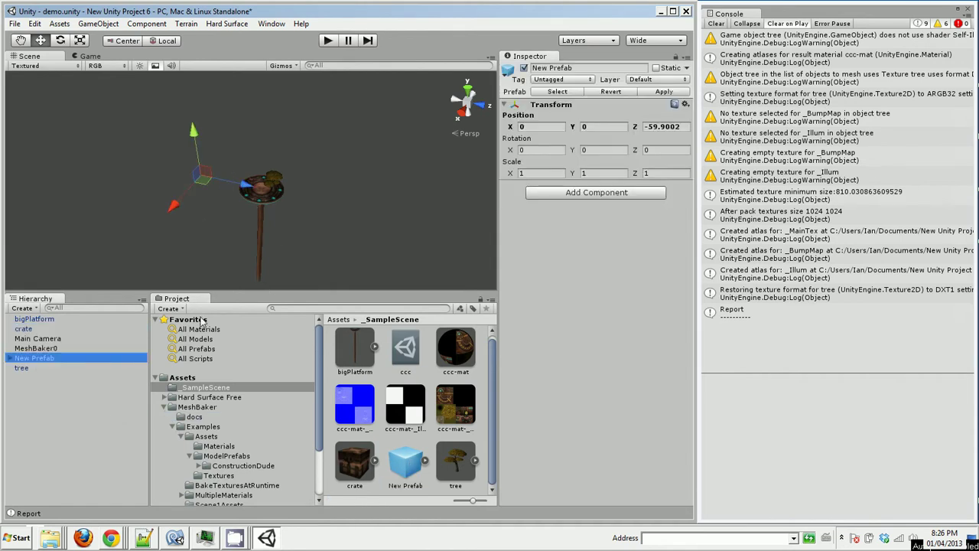
{"action": "right_click", "coordinate": [48, 362]}
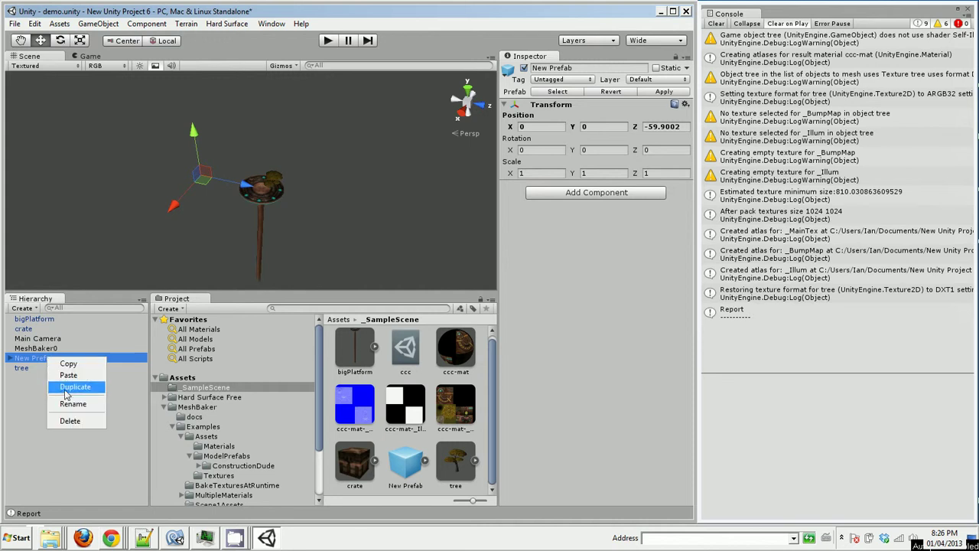
{"action": "left_click", "coordinate": [71, 422]}
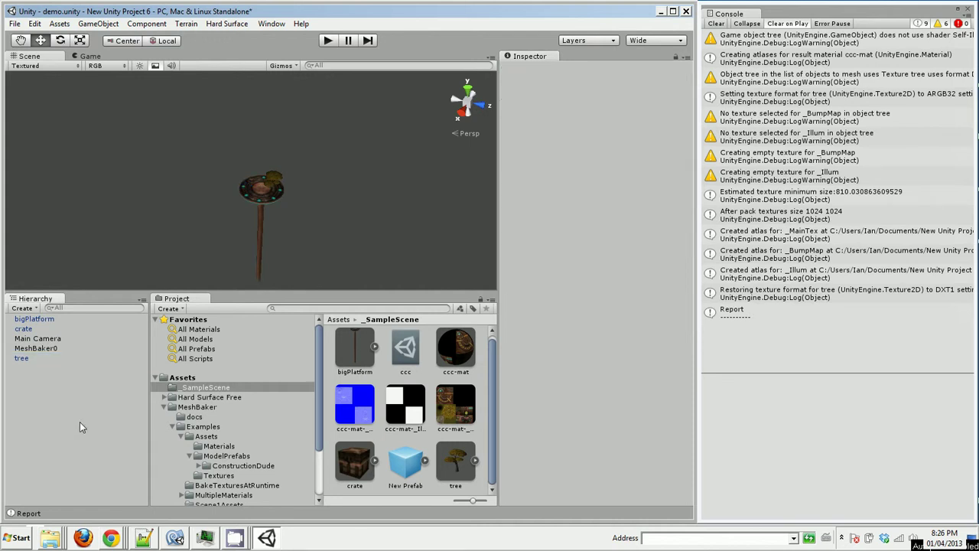
Delete the New Prefab asset from _SampleScene and confirm
{"action": "left_click", "coordinate": [398, 460]}
{"action": "right_click", "coordinate": [398, 460]}
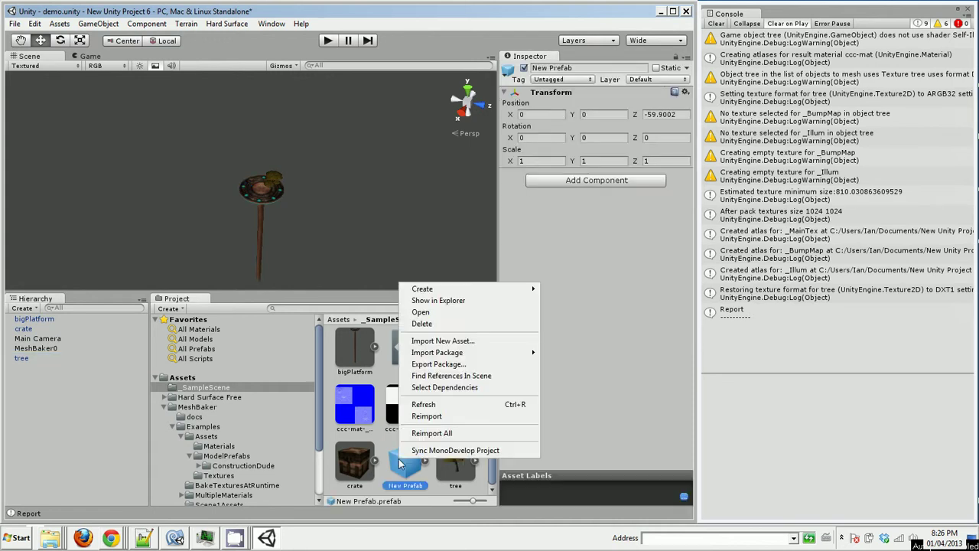
{"action": "left_click", "coordinate": [461, 324]}
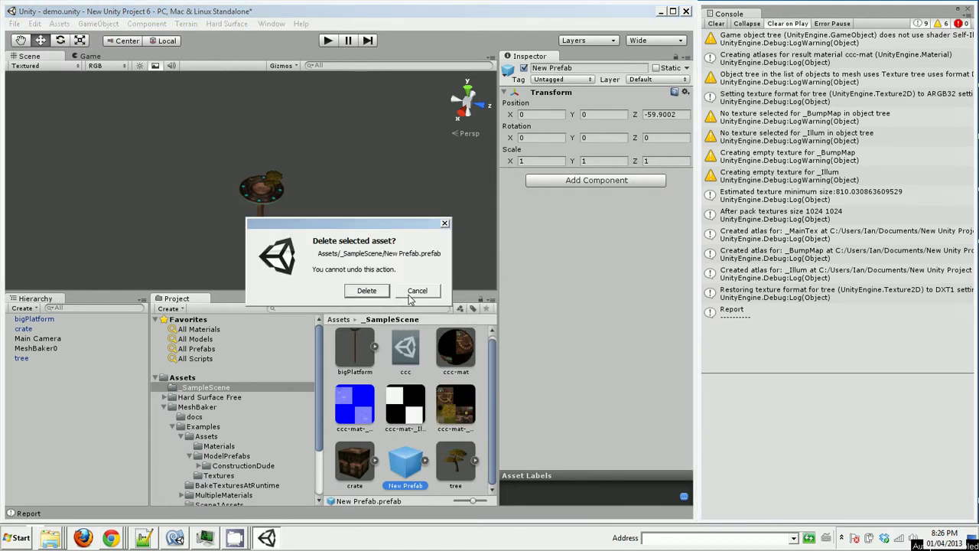
{"action": "left_click", "coordinate": [376, 288]}
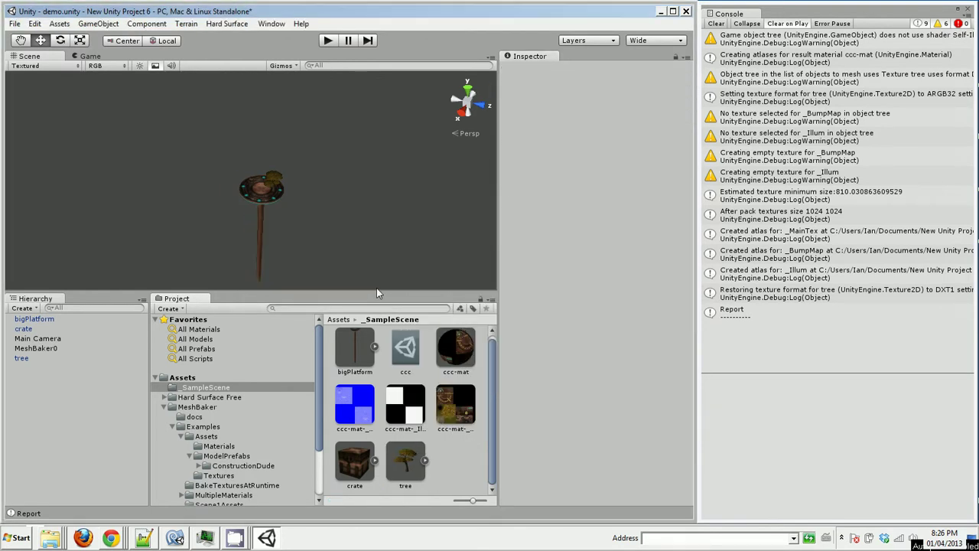
Set MeshBaker0's MB2_Mesh Baker Output to bakeIntoPrefab
{"action": "left_click", "coordinate": [39, 348]}
{"action": "left_click_drag", "start_coordinate": [686, 335], "coordinate": [689, 451]}
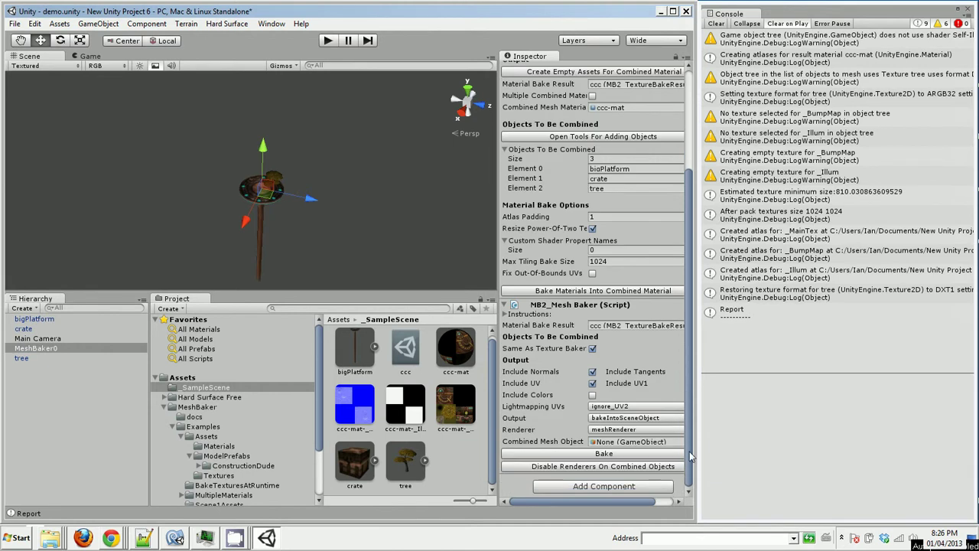
{"action": "left_click", "coordinate": [649, 419]}
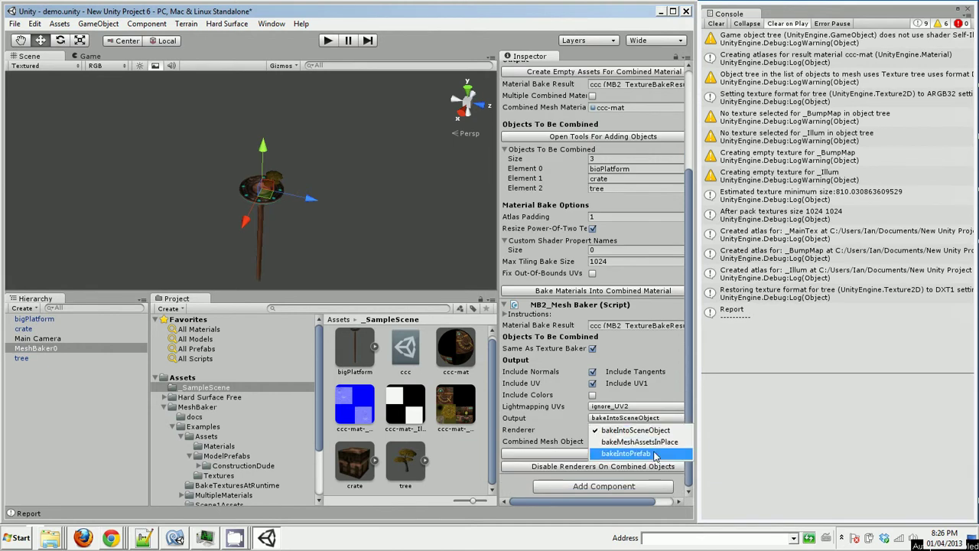
{"action": "left_click", "coordinate": [616, 453]}
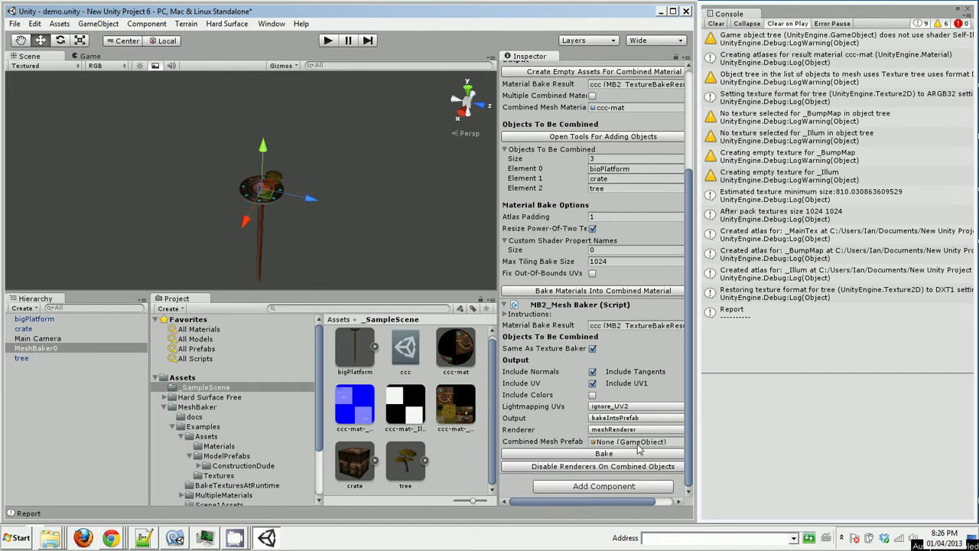
Create a prefab asset in _SampleScene with the default name New Prefab
{"action": "right_click", "coordinate": [457, 459]}
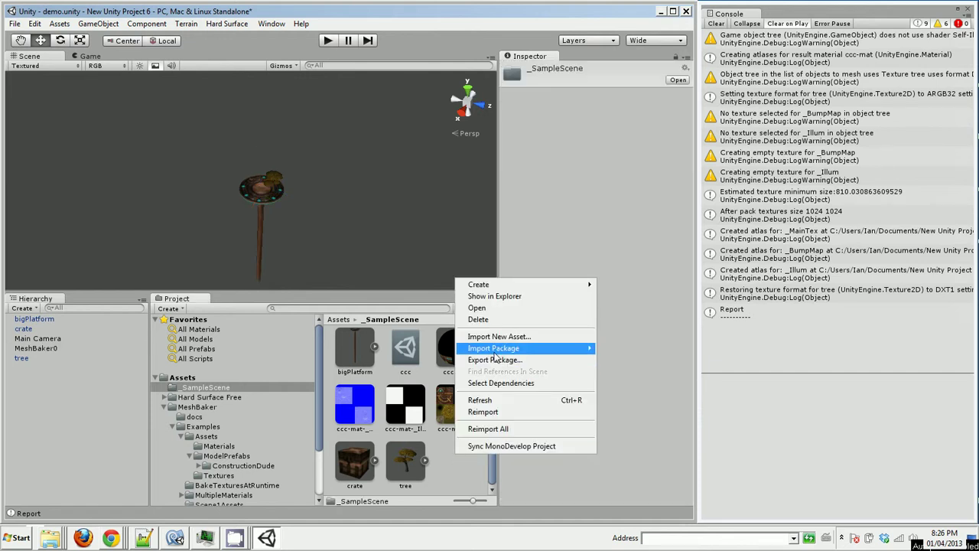
{"action": "mouse_move", "coordinate": [516, 288]}
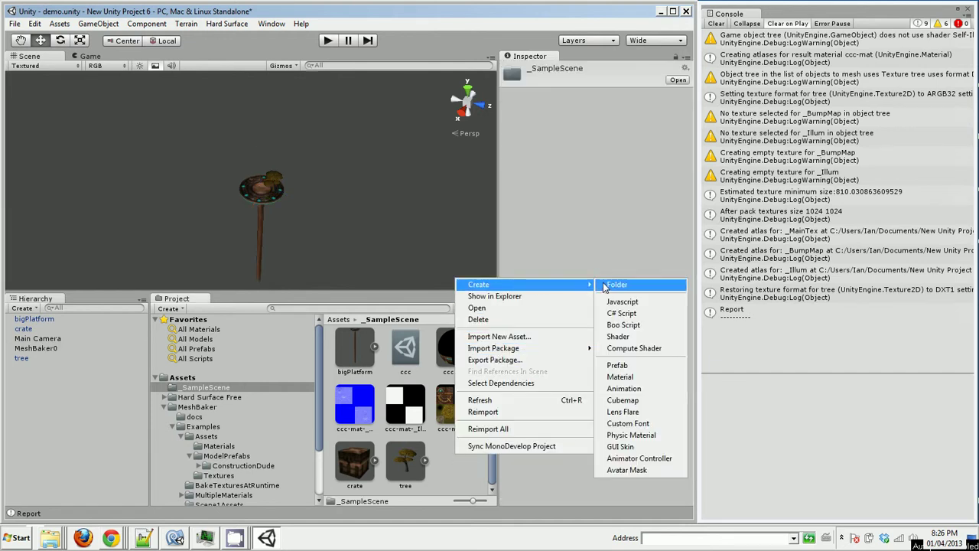
{"action": "left_click", "coordinate": [627, 370]}
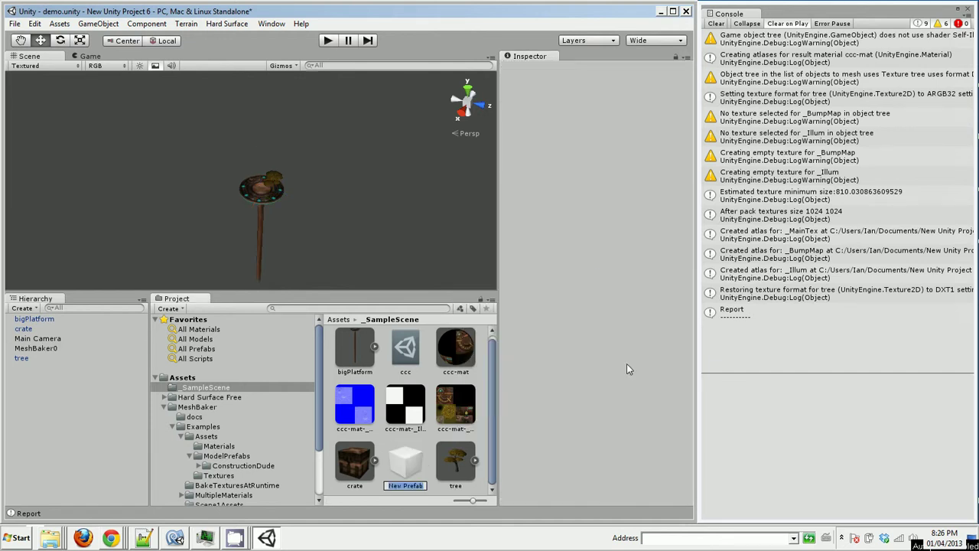
{"action": "left_click", "coordinate": [410, 470]}
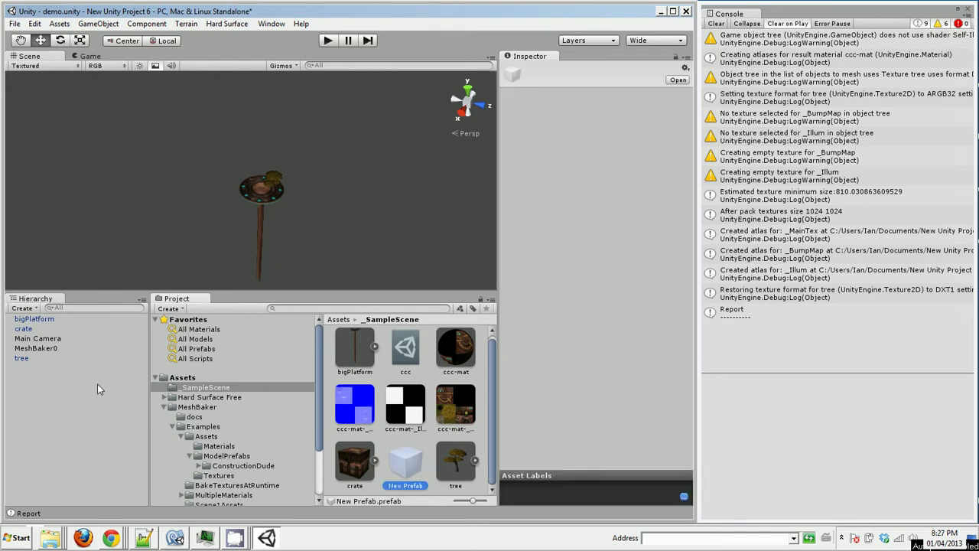
Create an empty GameObject and store it in New Prefab
{"action": "left_click", "coordinate": [98, 24]}
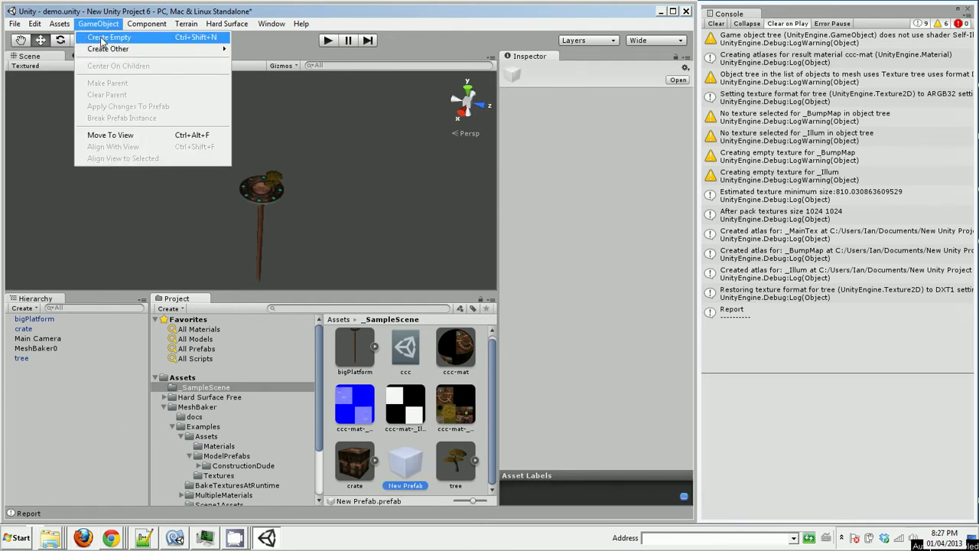
{"action": "left_click", "coordinate": [101, 38]}
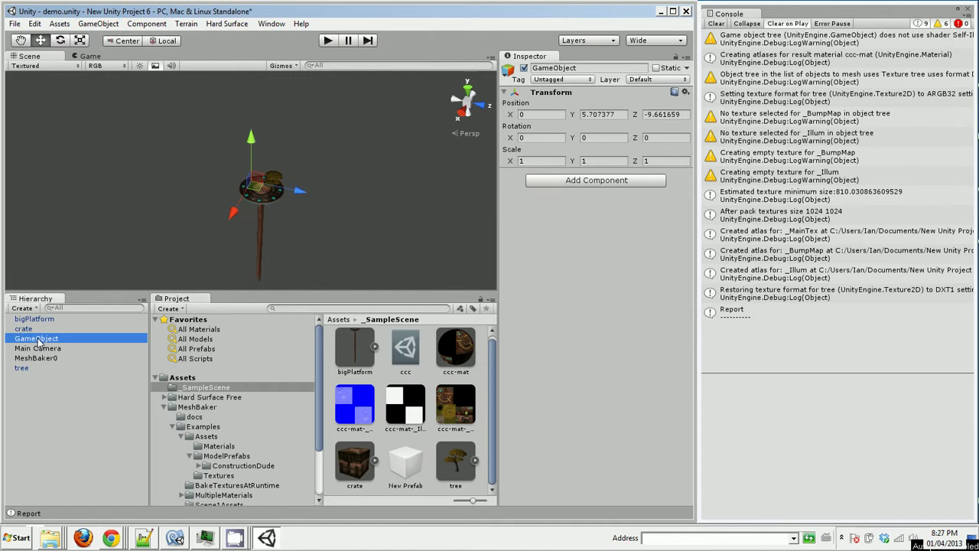
{"action": "left_click_drag", "start_coordinate": [38, 341], "coordinate": [283, 423]}
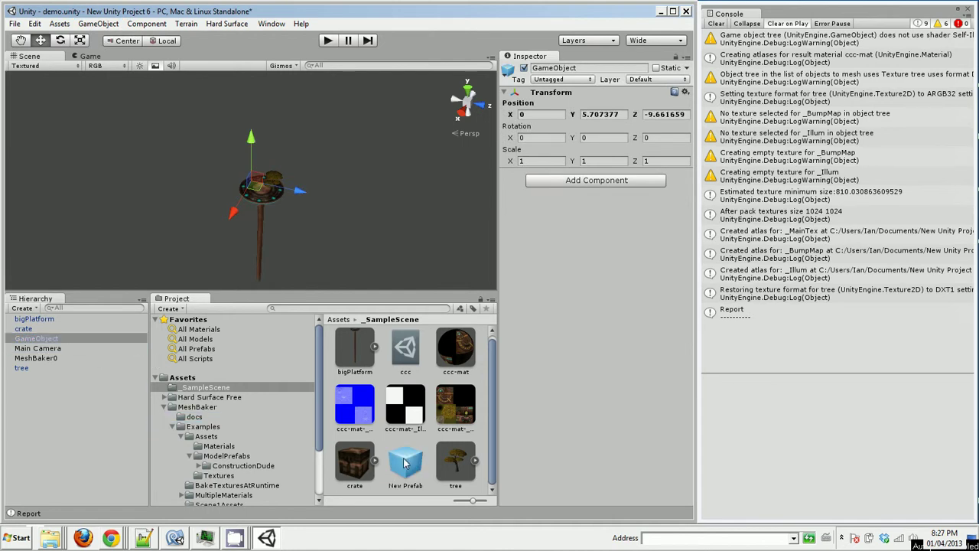
Assign New Prefab as MeshBaker0's Combined Mesh Prefab and bake, saving New Prefab-mesh.asset
{"action": "left_click", "coordinate": [55, 358]}
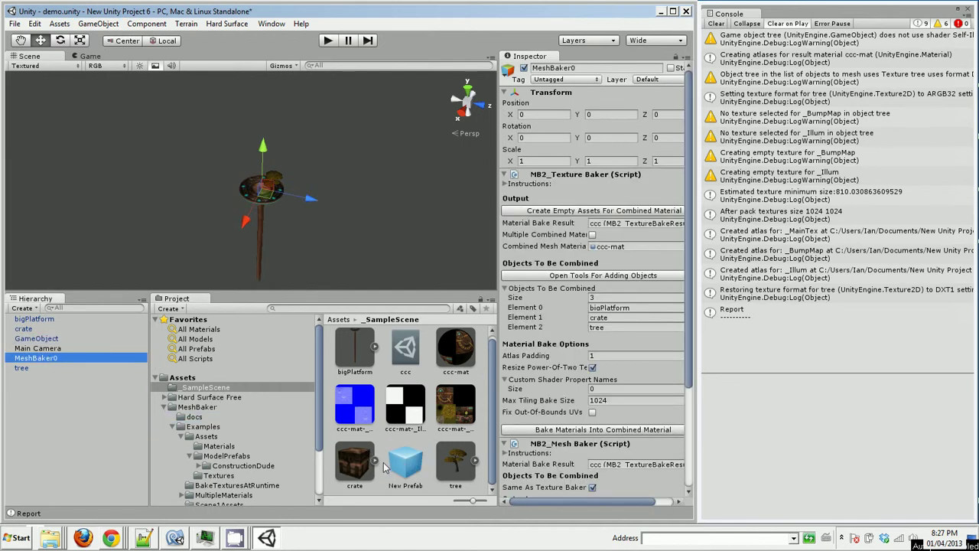
{"action": "left_click_drag", "start_coordinate": [691, 378], "coordinate": [711, 491]}
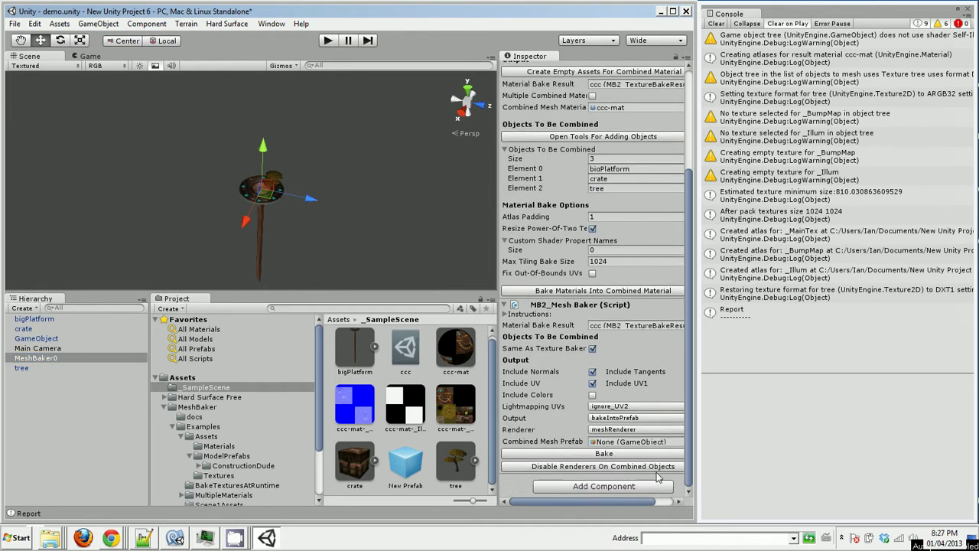
{"action": "left_click_drag", "start_coordinate": [426, 484], "coordinate": [626, 448]}
{"action": "left_click", "coordinate": [593, 454]}
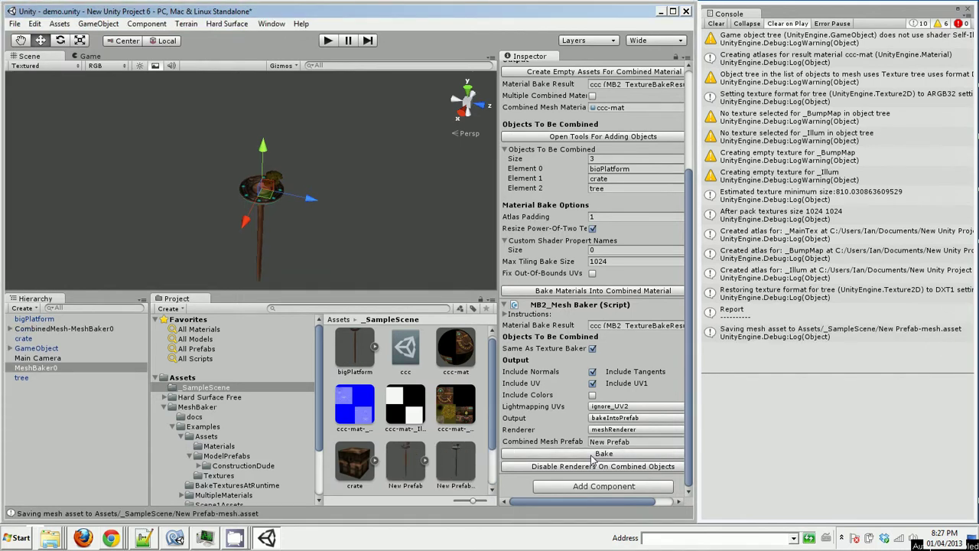
Delete the CombinedMesh-MeshBaker0 object from the Hierarchy
{"action": "left_click", "coordinate": [46, 329]}
{"action": "right_click", "coordinate": [46, 329]}
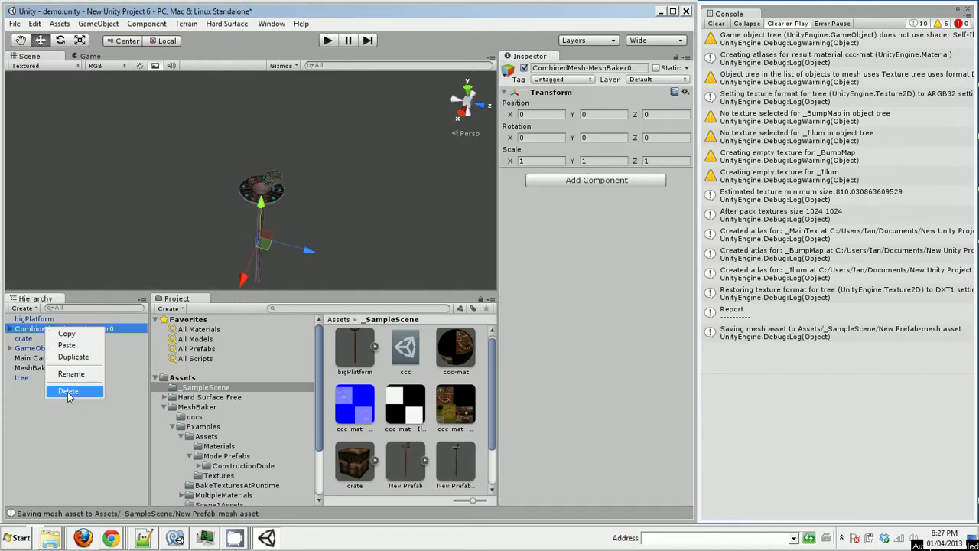
{"action": "left_click", "coordinate": [67, 390]}
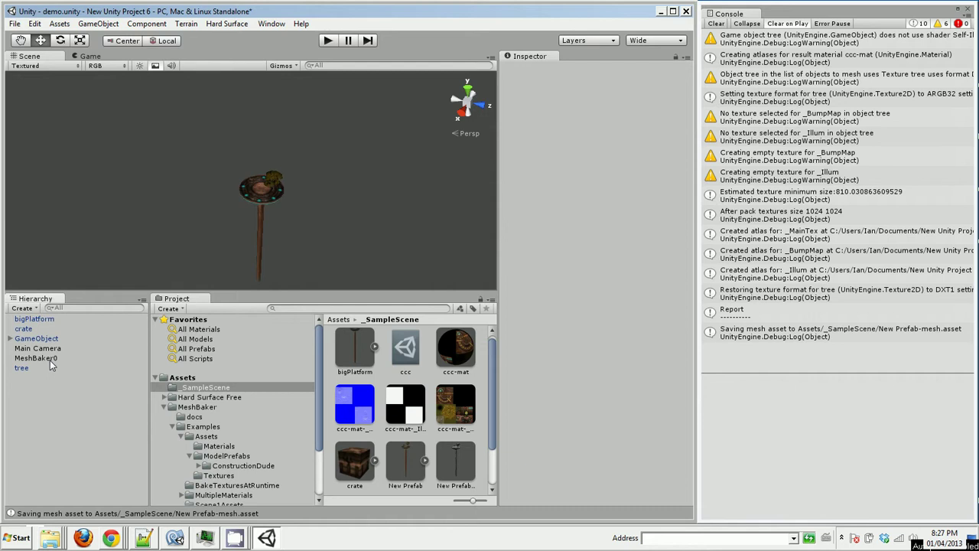
Place a New Prefab instance in the scene and move it along Z beside the original platform
{"action": "left_click_drag", "start_coordinate": [491, 423], "coordinate": [498, 485]}
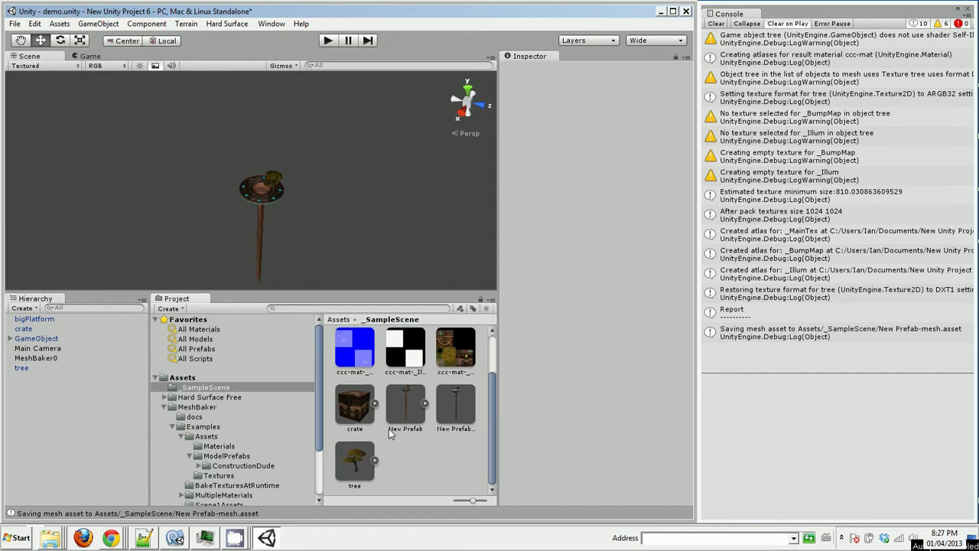
{"action": "left_click_drag", "start_coordinate": [407, 405], "coordinate": [87, 437]}
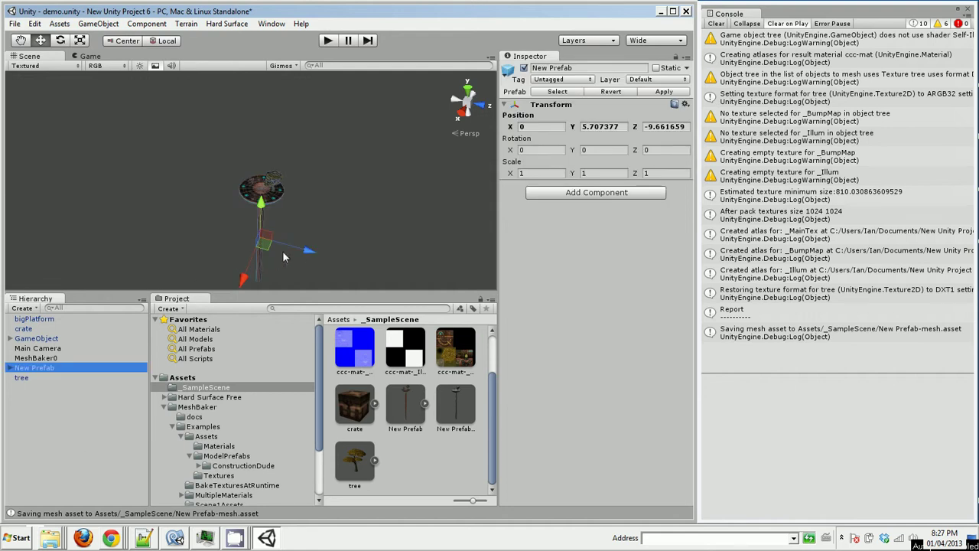
{"action": "left_click_drag", "start_coordinate": [309, 252], "coordinate": [177, 176]}
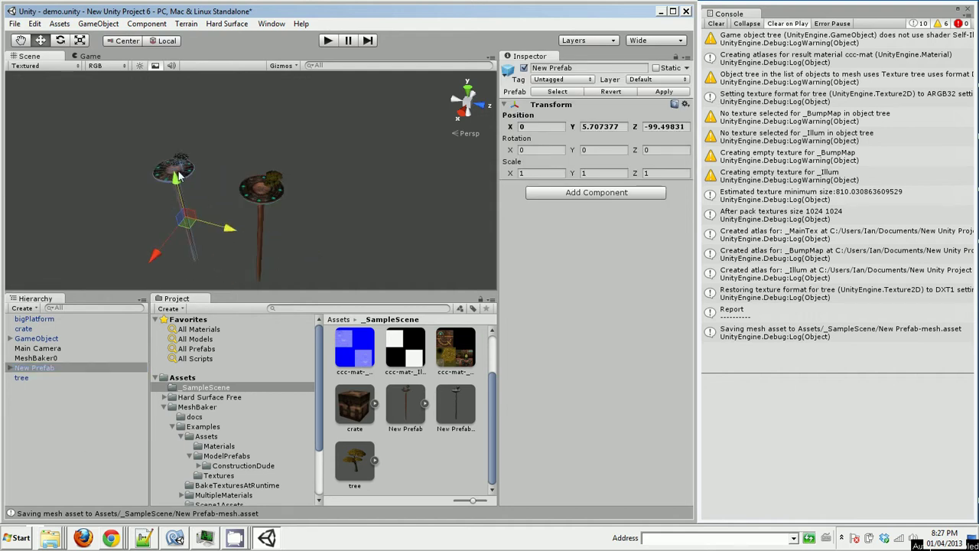
{"action": "left_click", "coordinate": [300, 221]}
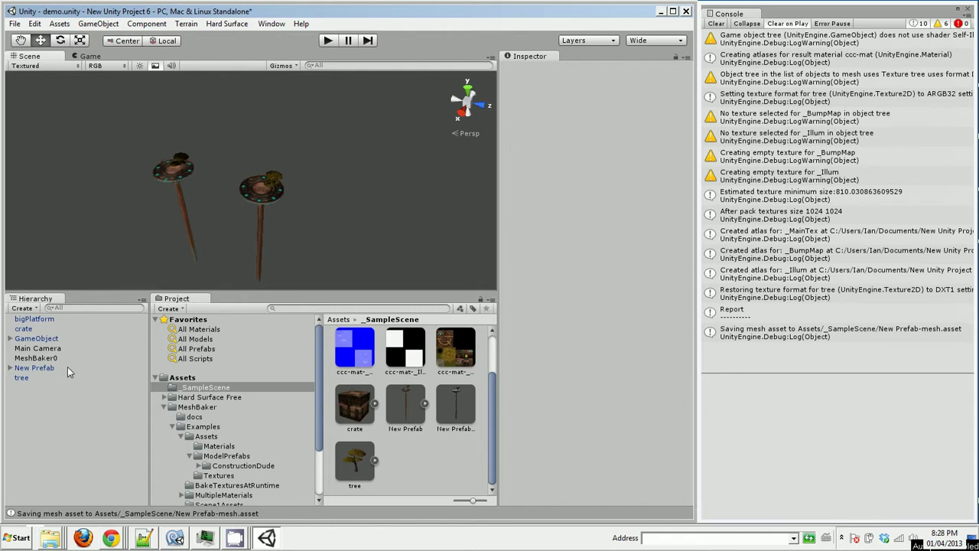
Select MeshBaker0 and scroll to its MB2_Mesh Baker settings showing bakeIntoPrefab with New Prefab assigned
{"action": "left_click", "coordinate": [38, 358]}
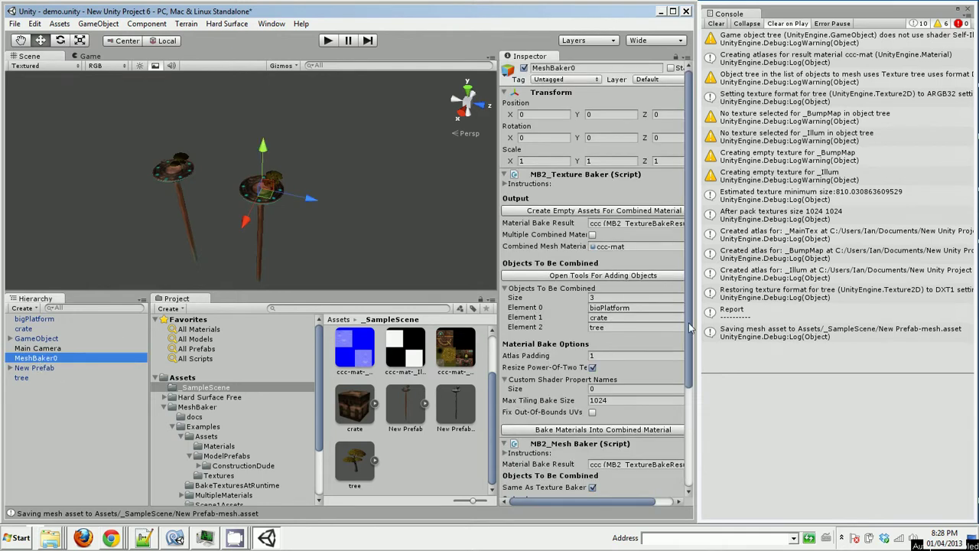
{"action": "left_click_drag", "start_coordinate": [691, 323], "coordinate": [684, 448]}
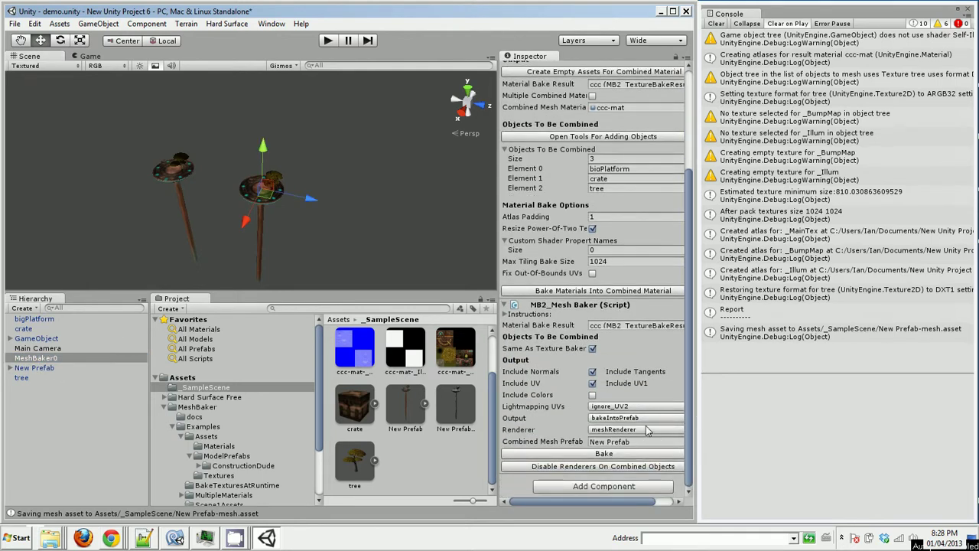